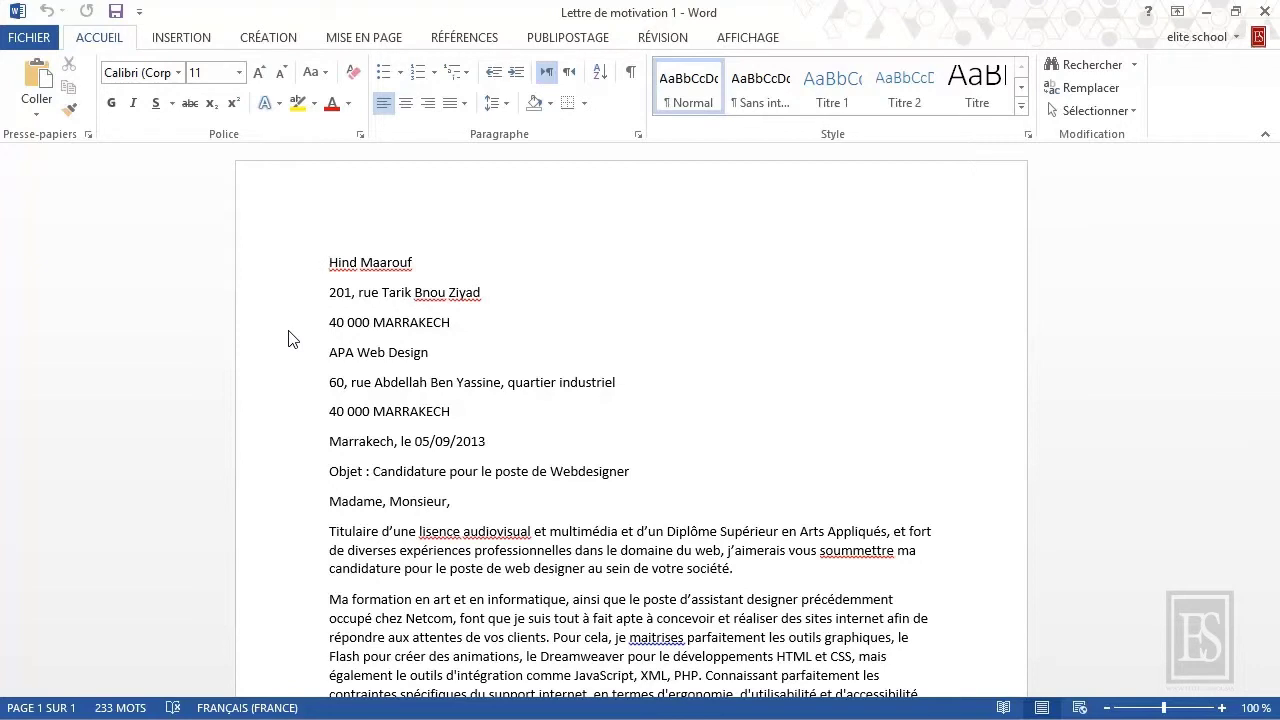
Step: Correct 'lisence' to 'licence' by replacing the s with a c
left_click(456, 531)
key("BackSpace")
type("c")
double_click(434, 531)
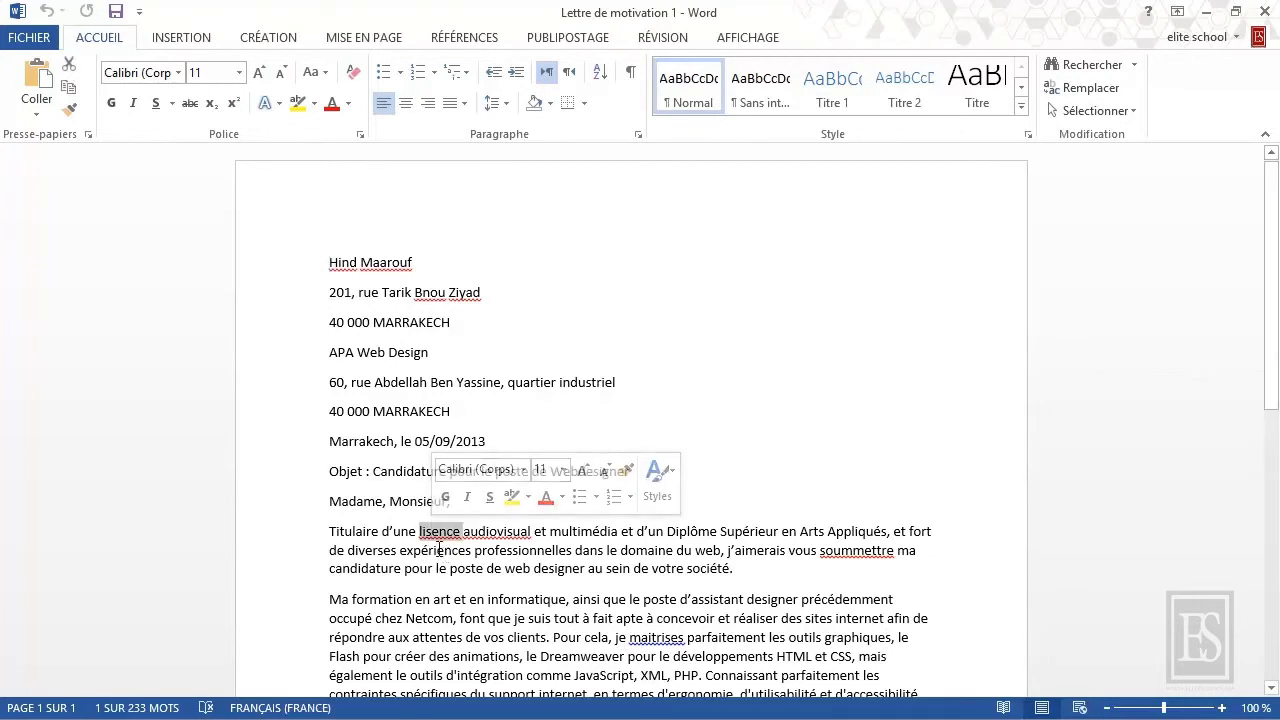
left_click(433, 538)
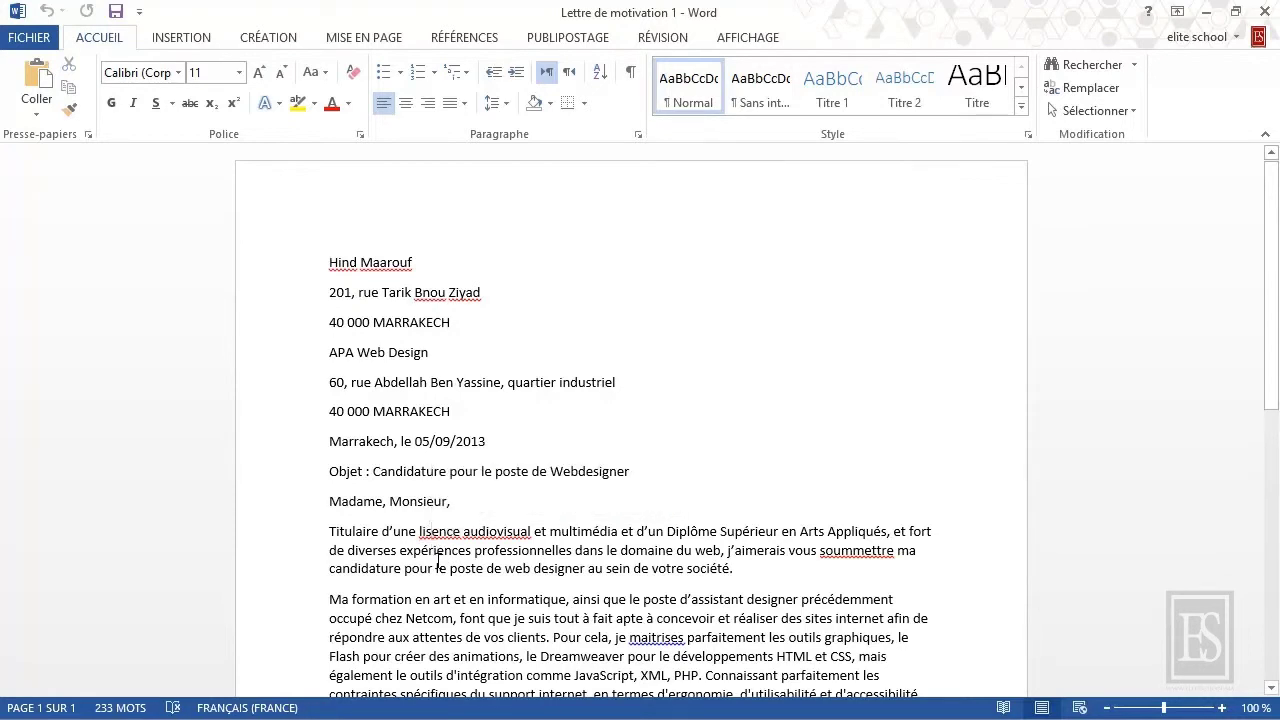
type("c")
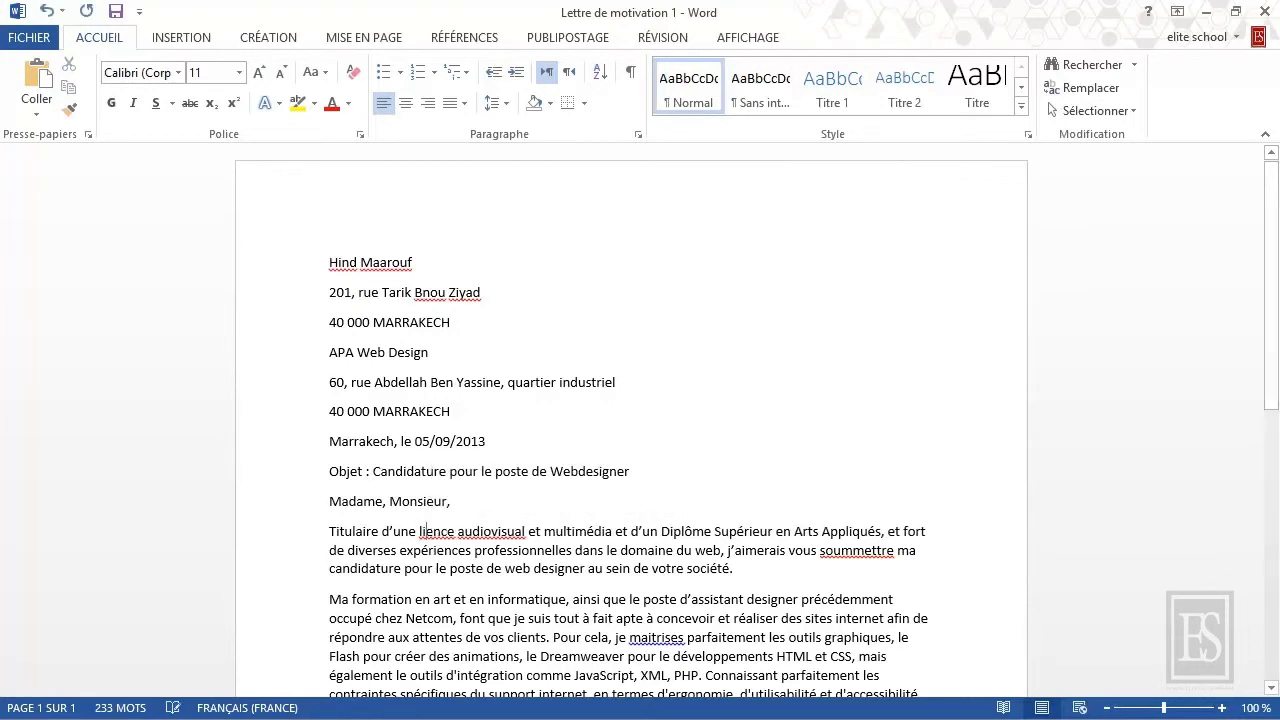
Step: Replace 'audiovisual' with the suggested spelling 'audiovisuel'
double_click(497, 534)
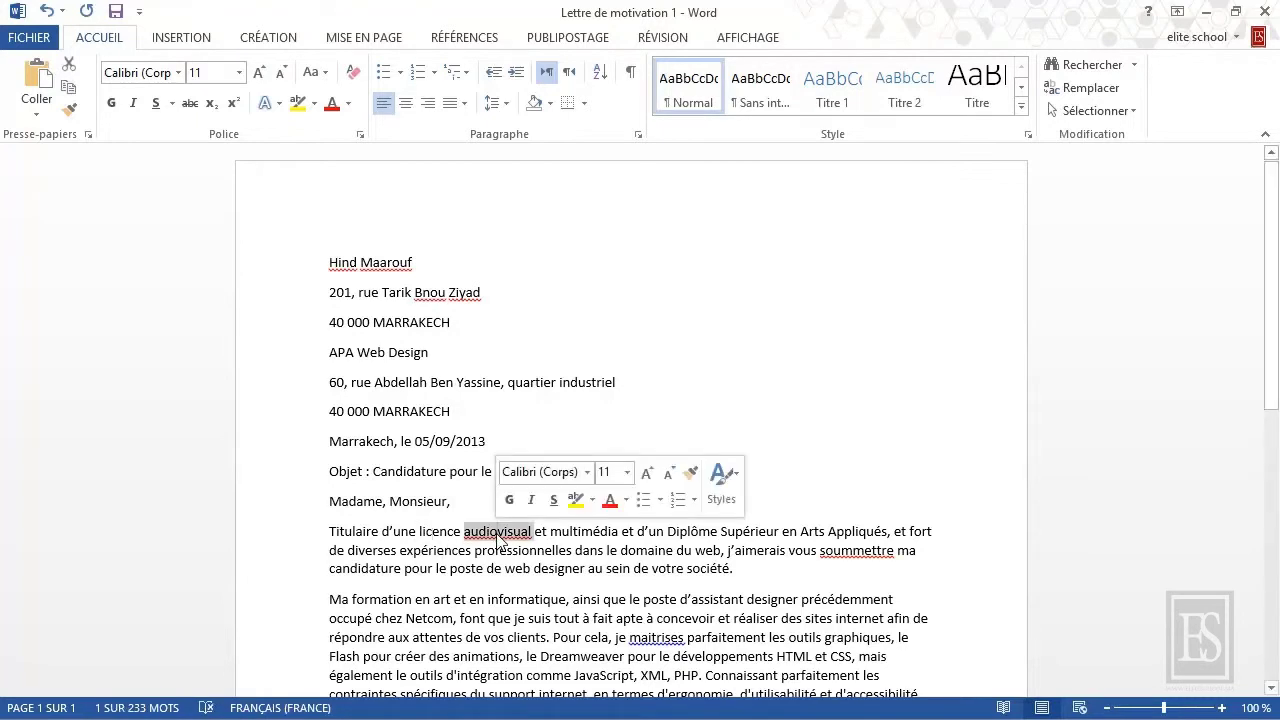
right_click(497, 534)
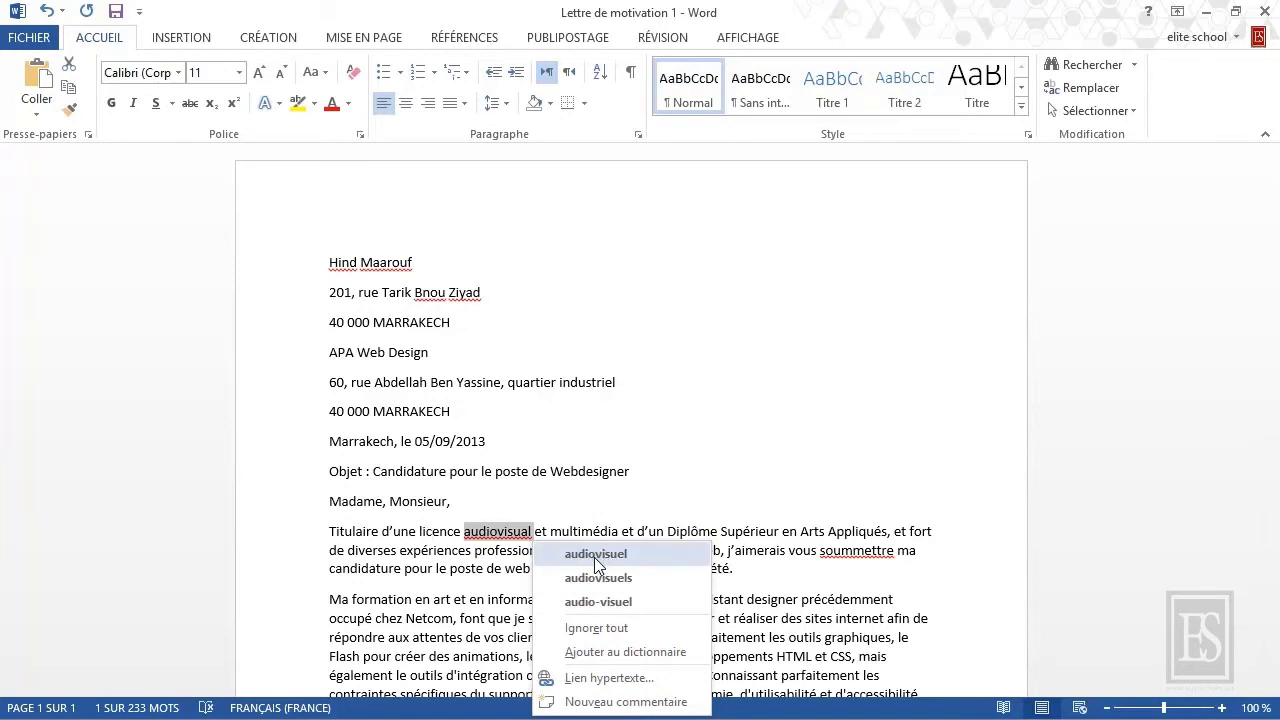
left_click(594, 557)
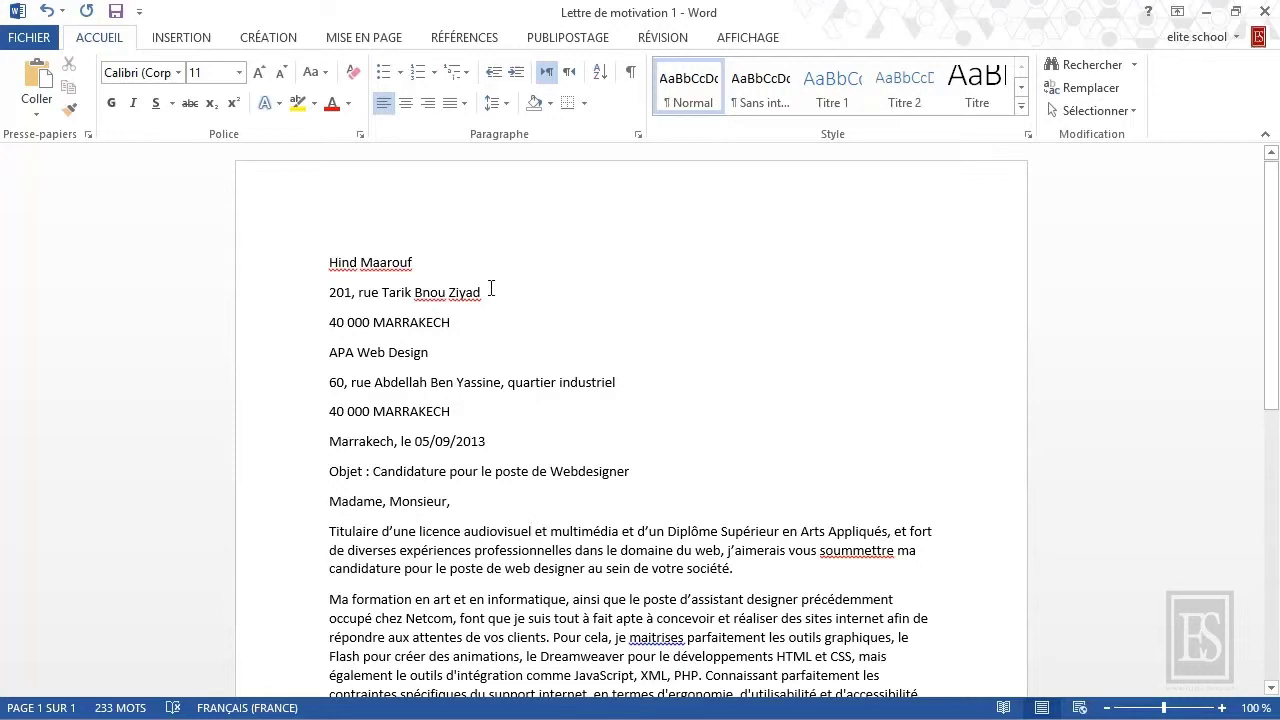
Step: Run Grammaire et orthographe from the RÉVISION tab so it flags 'soummettre'
left_click(652, 40)
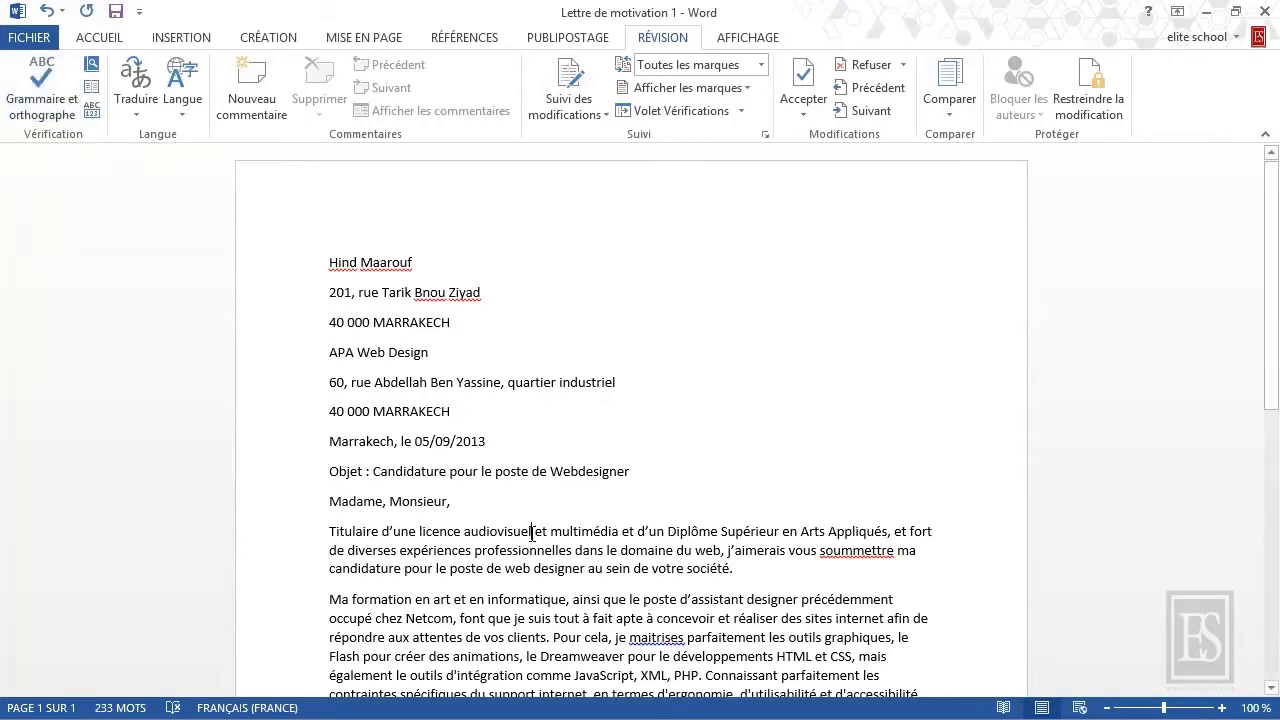
left_click(46, 78)
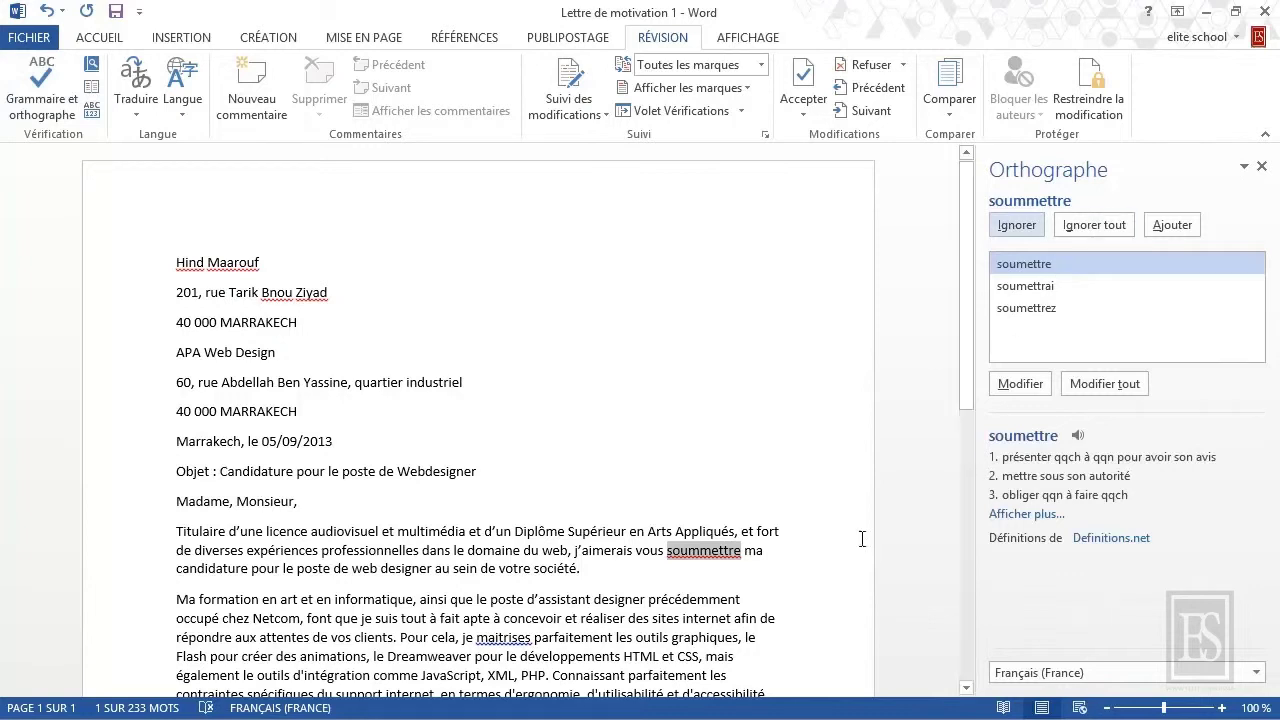
Step: Accept the suggestion 'soumettre' in place of 'soummettre'
left_click(1040, 268)
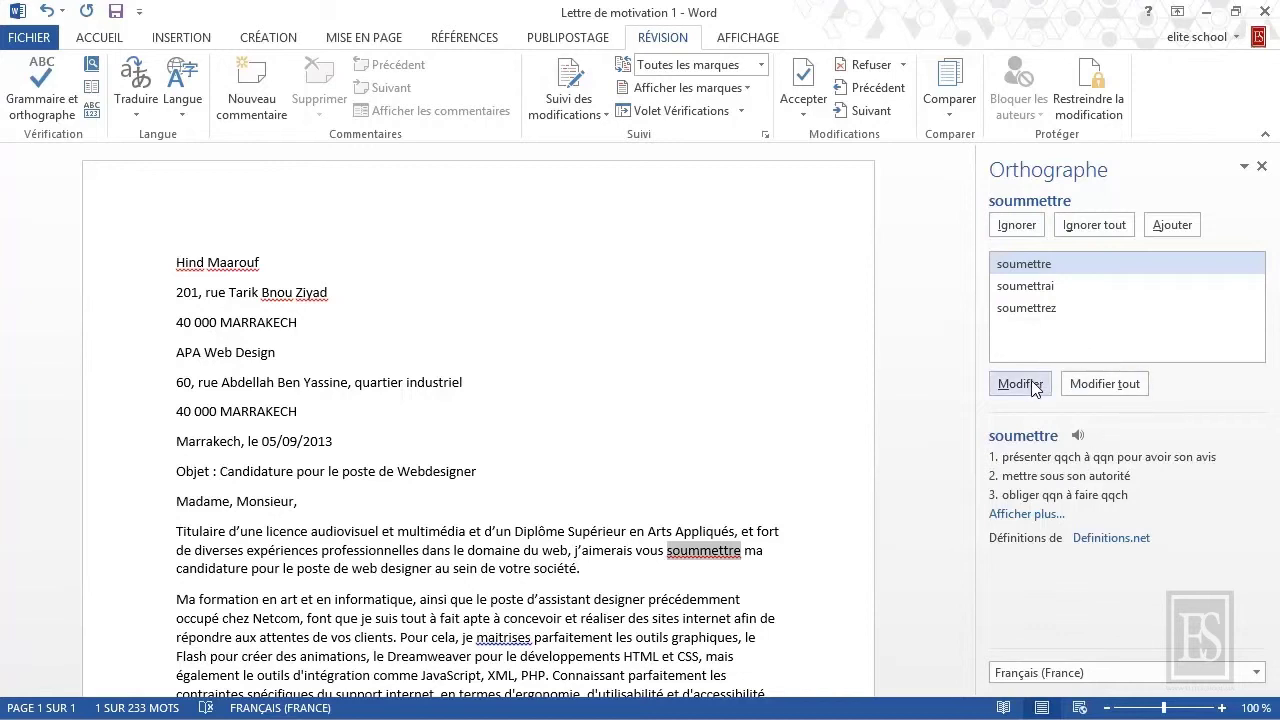
left_click(1032, 388)
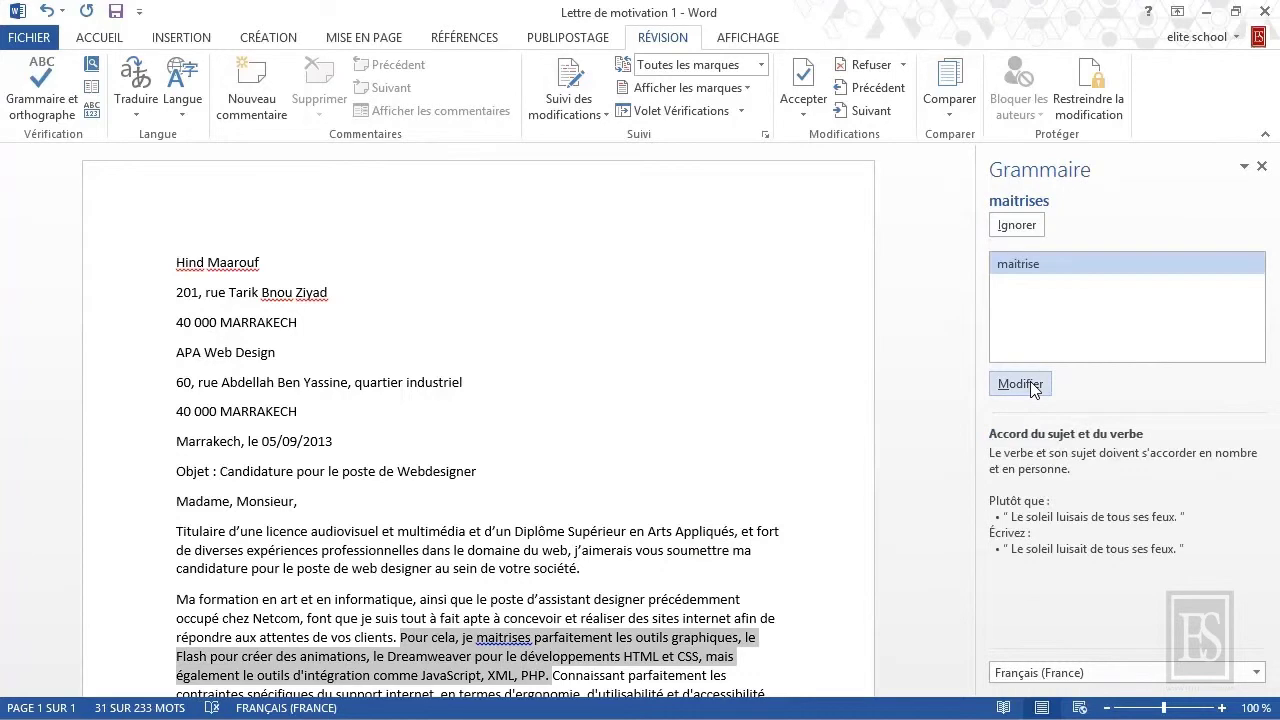
Step: Resume the check and accept 'maitrise', 'les outils', 'les développements' and the removed extra space before 'en'
left_click(708, 488)
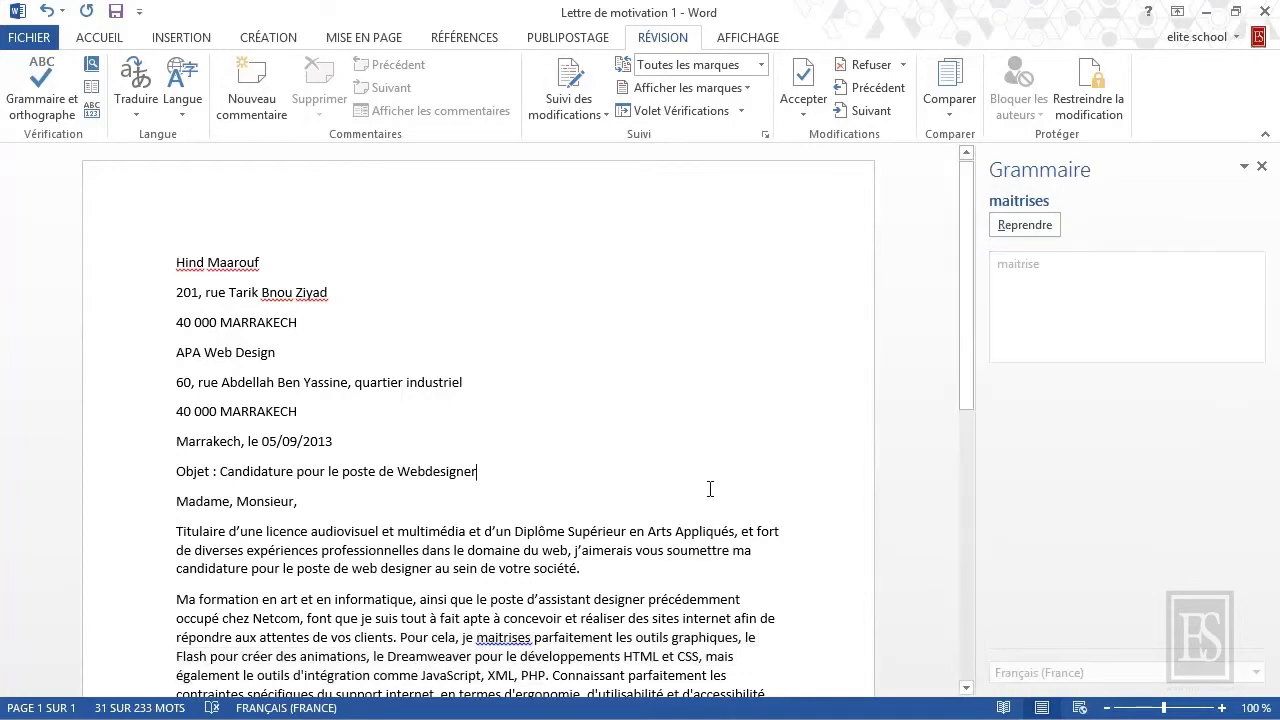
scroll(709, 488, "down", 2)
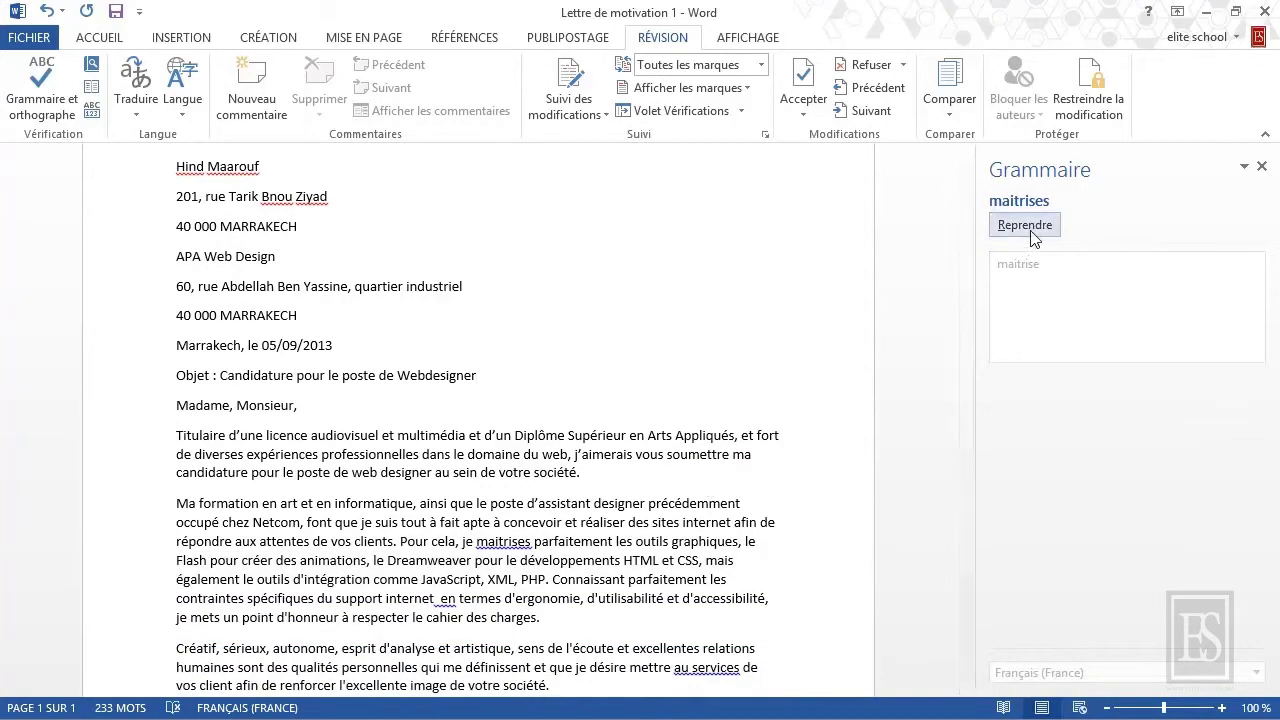
left_click(1024, 224)
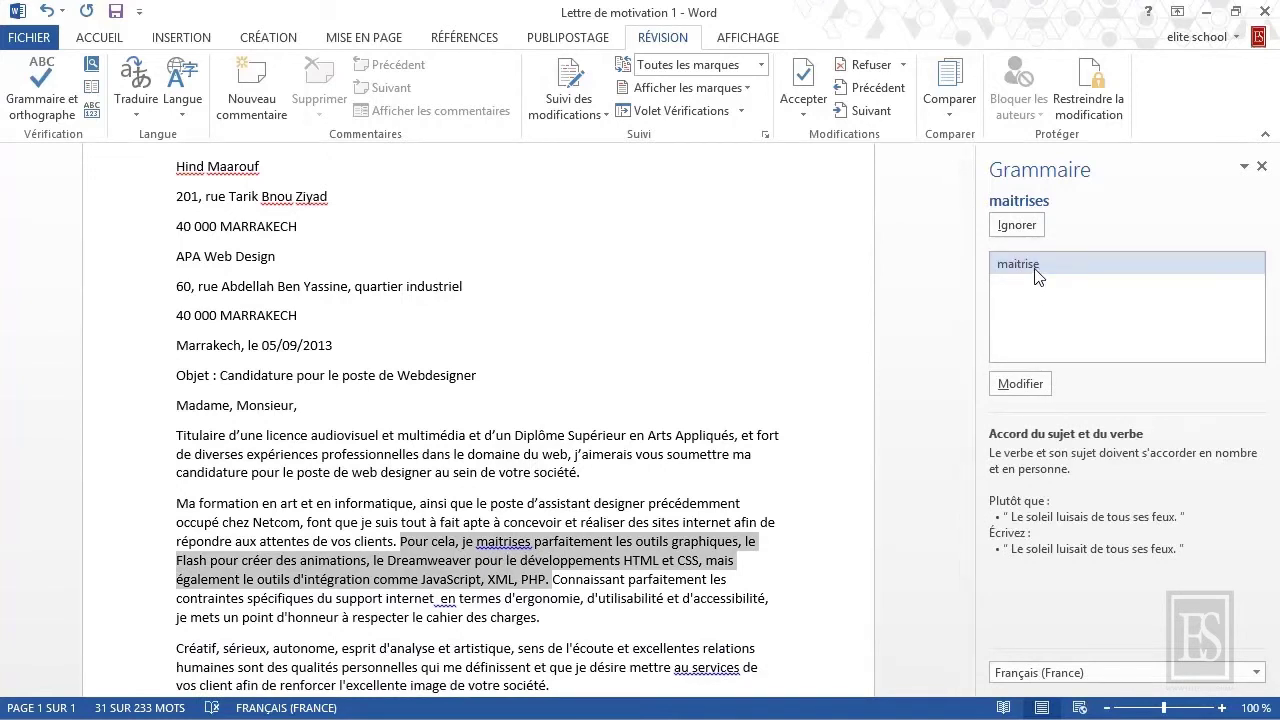
left_click(1021, 384)
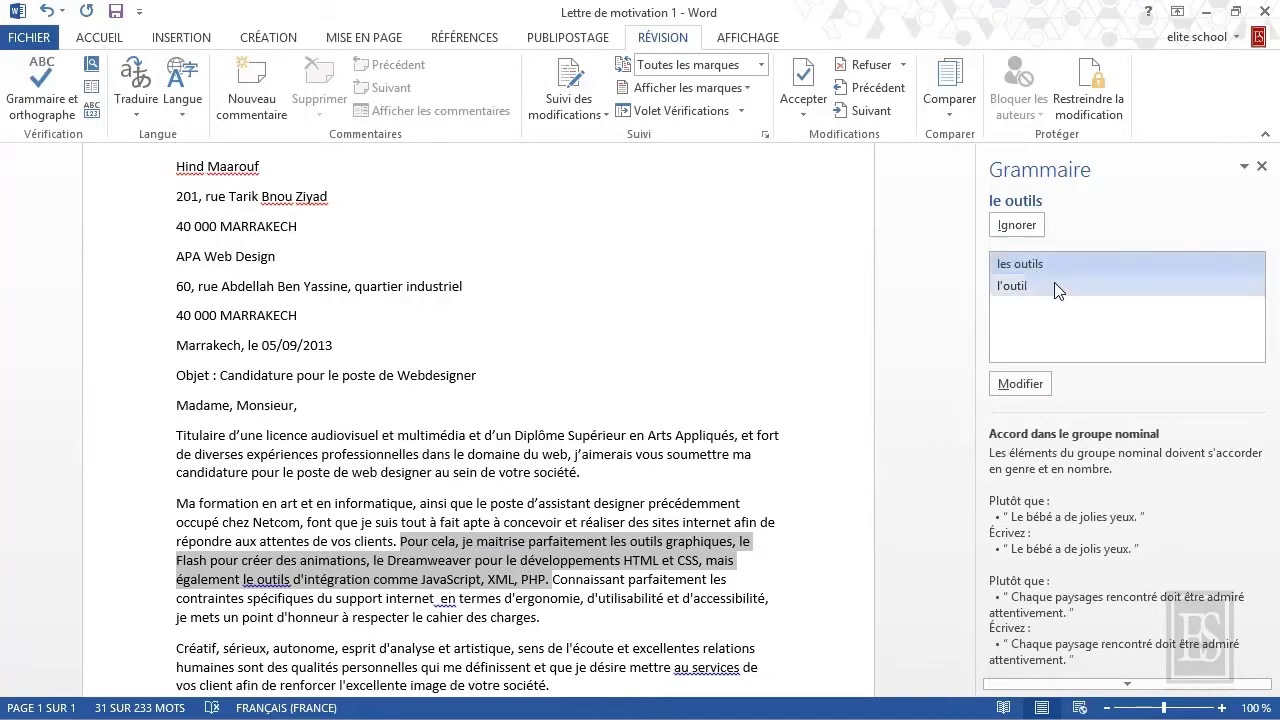
left_click(1020, 384)
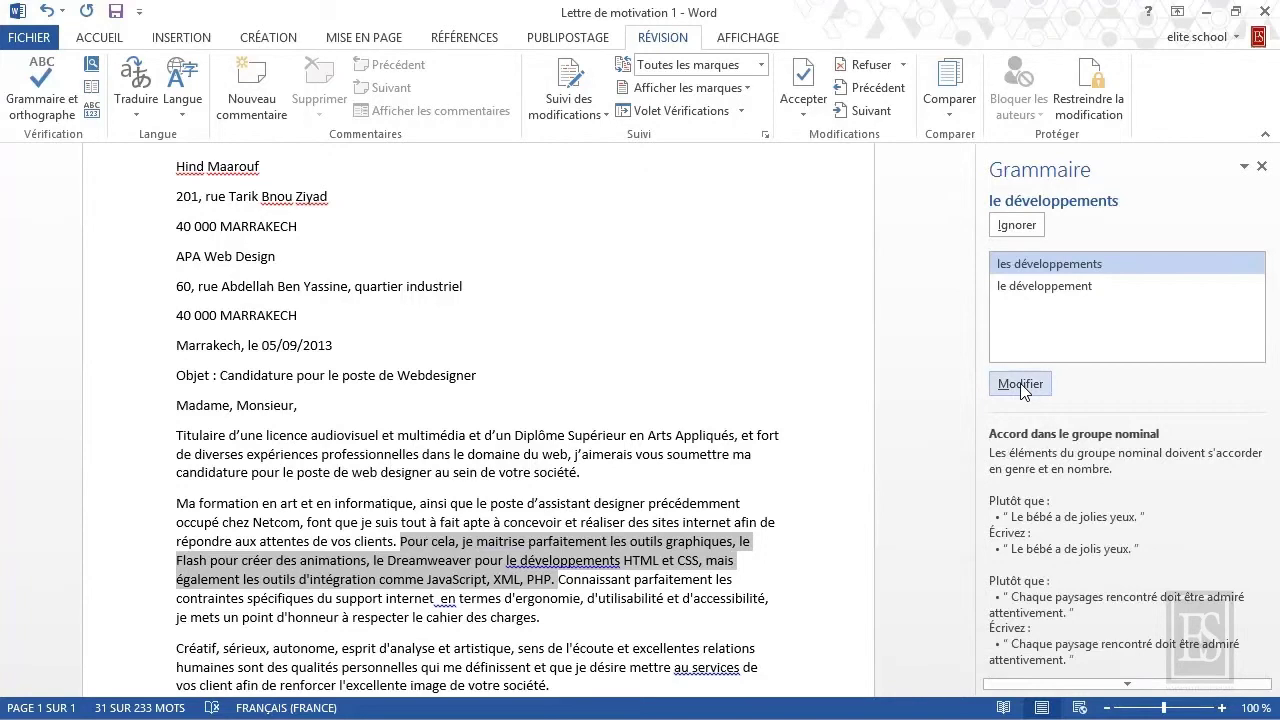
left_click(1020, 384)
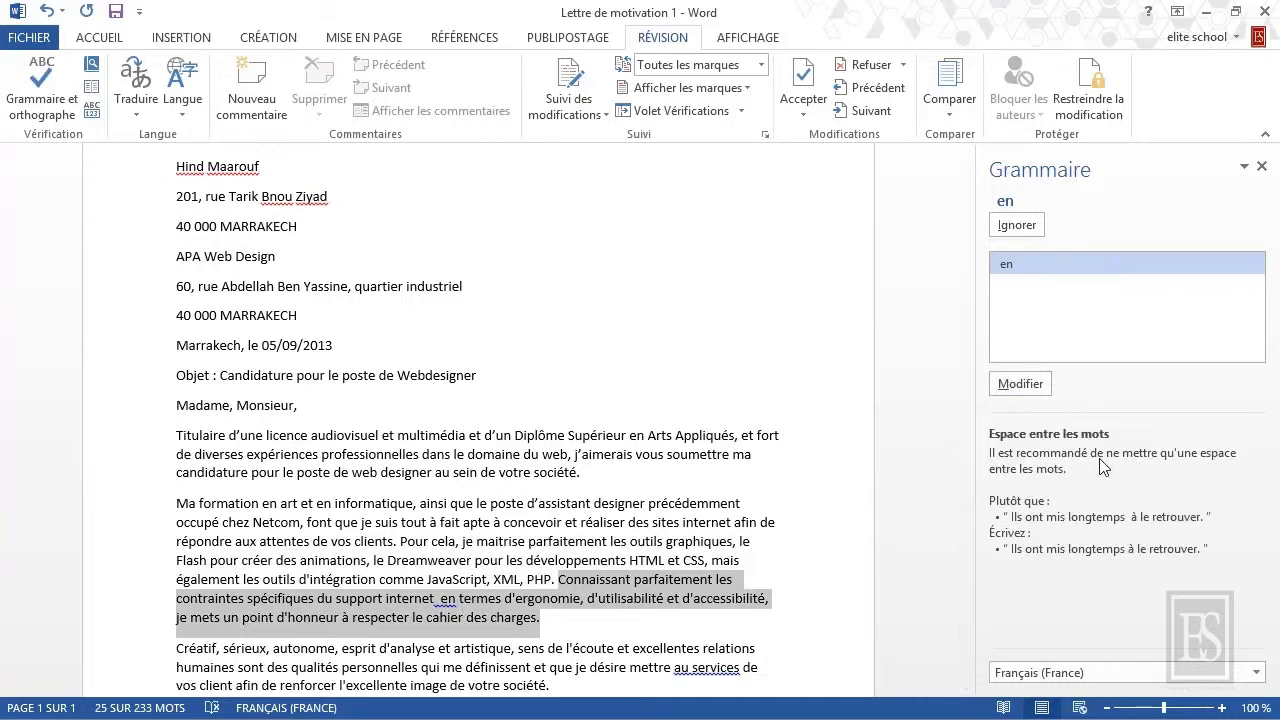
left_click(1030, 388)
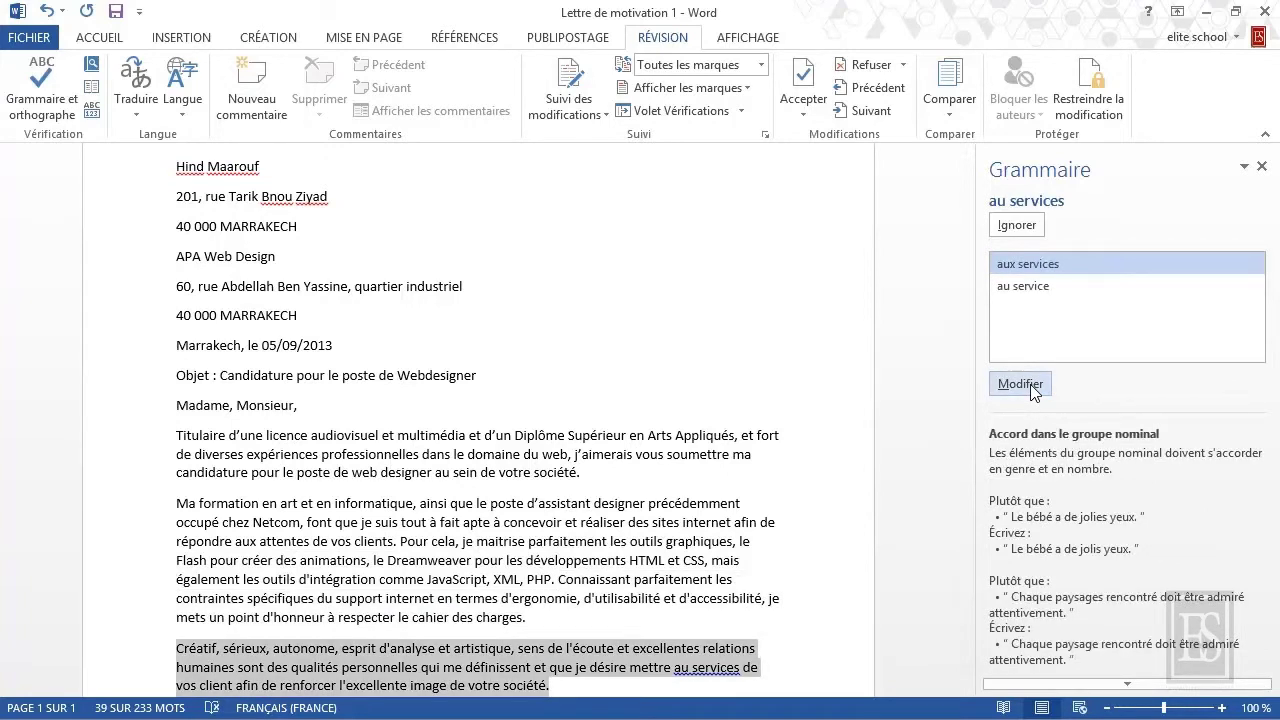
Step: Close the Grammaire pane, save the letter, and rerun the spelling and grammar check
left_click(1261, 166)
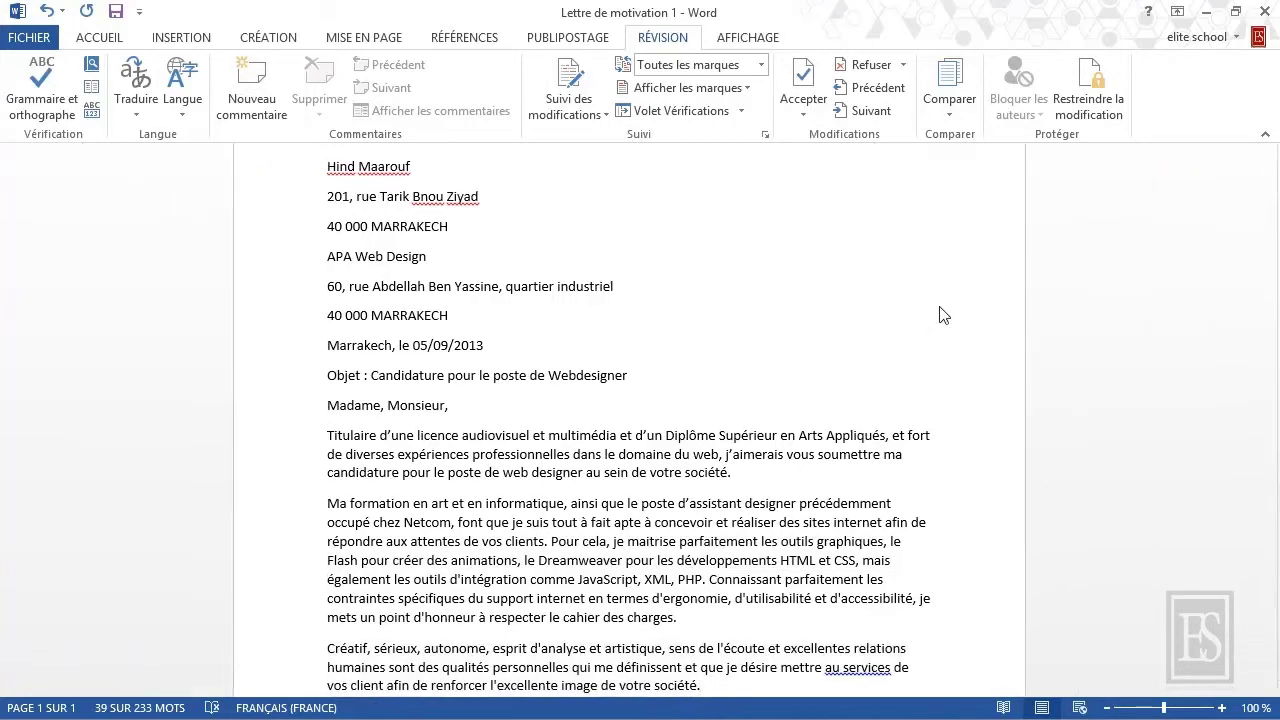
left_click(117, 20)
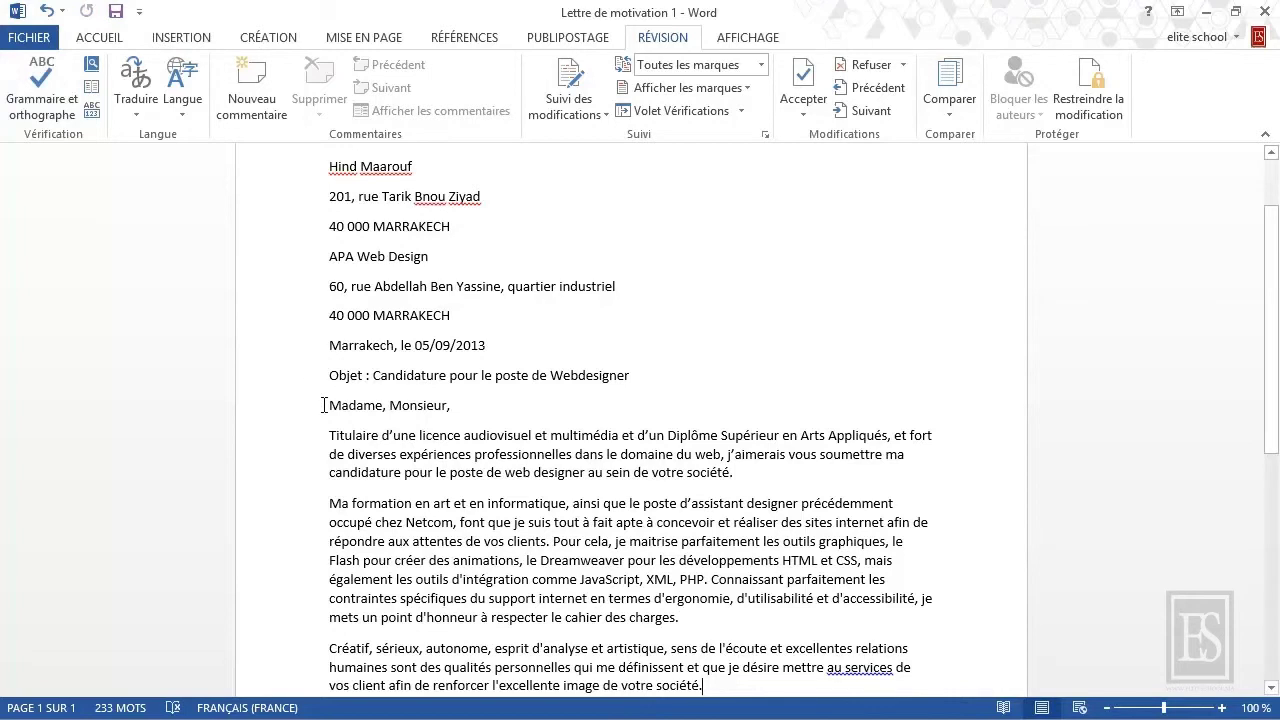
left_click(50, 88)
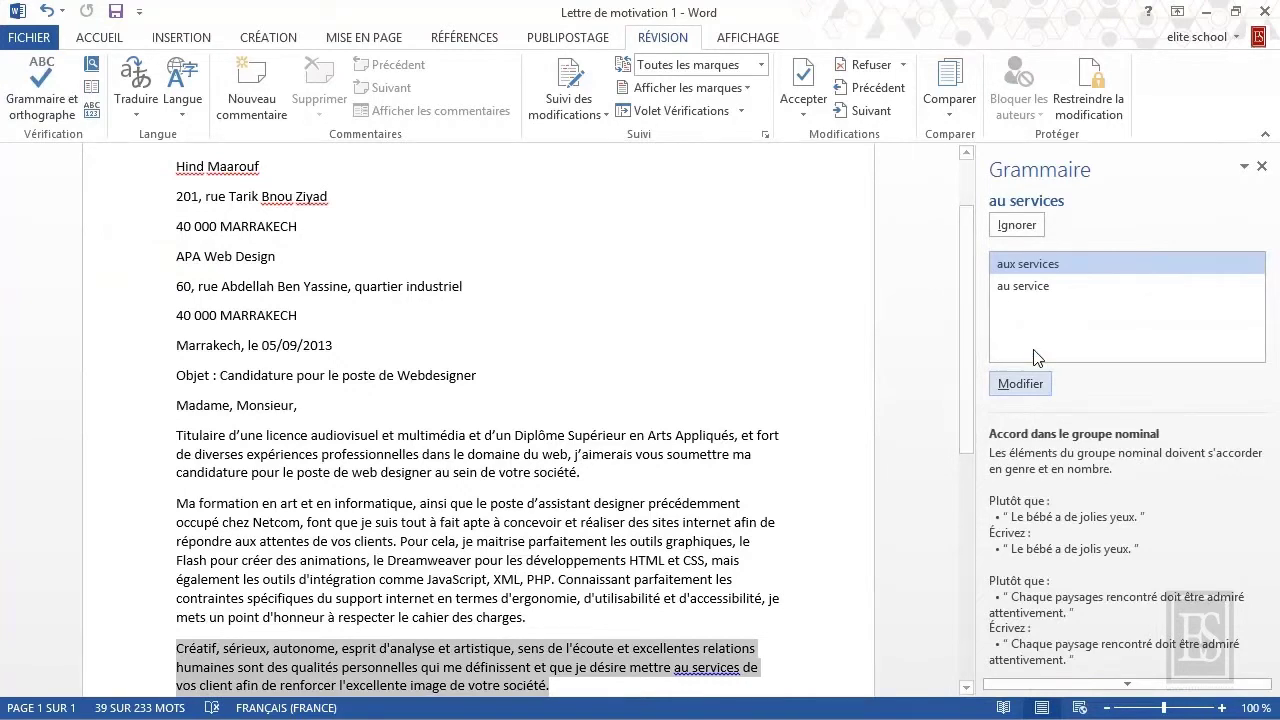
Step: Change 'au services' to 'au service', then ignore the flagged sender name and street-name words
left_click(1043, 287)
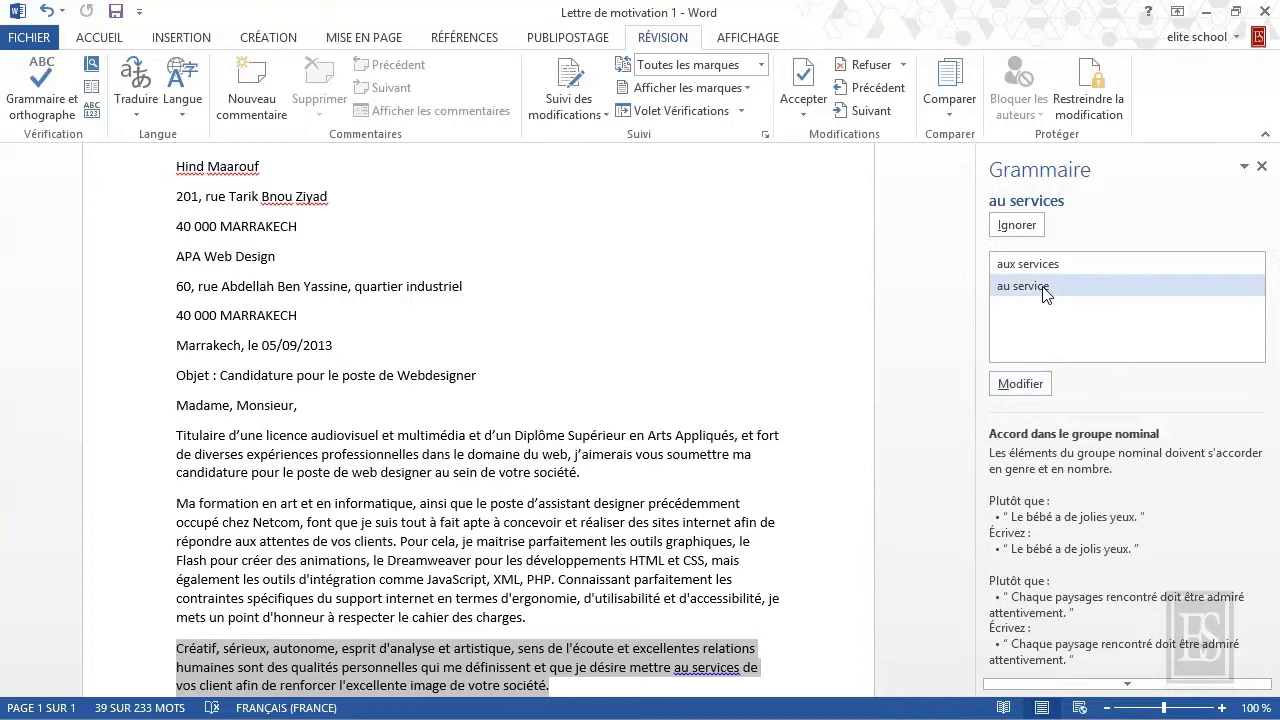
left_click(1022, 386)
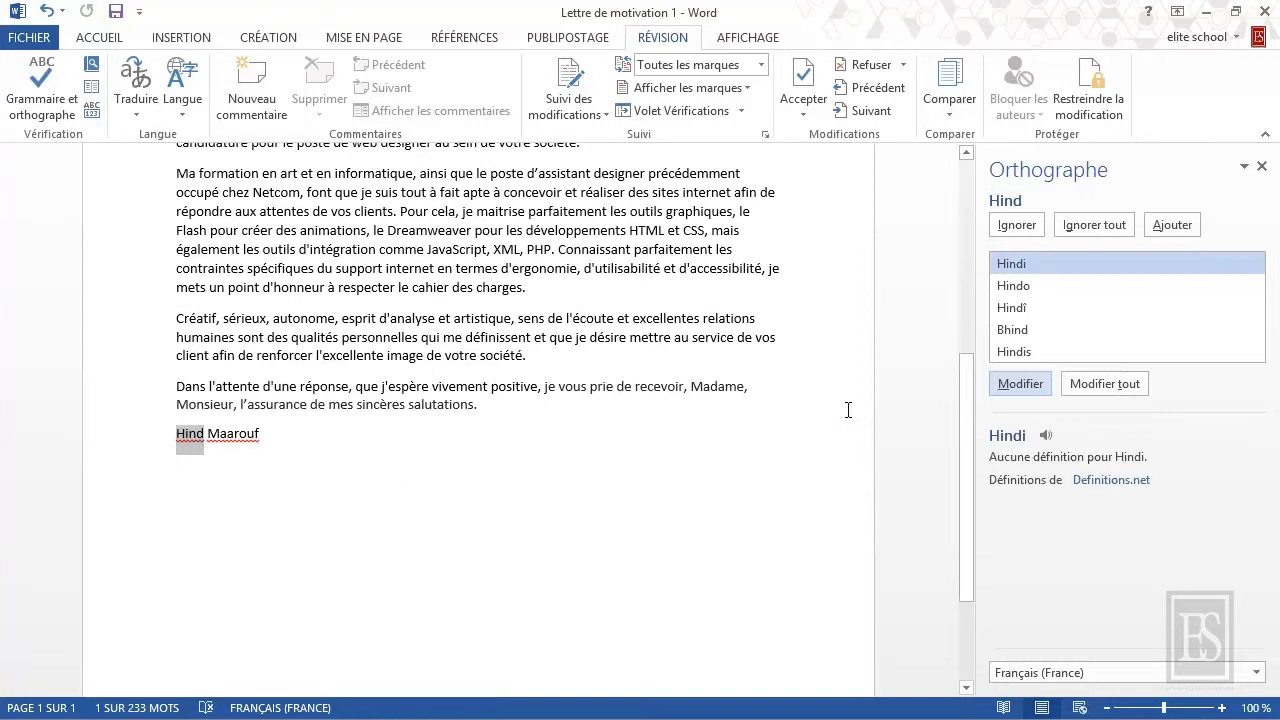
left_click(1018, 226)
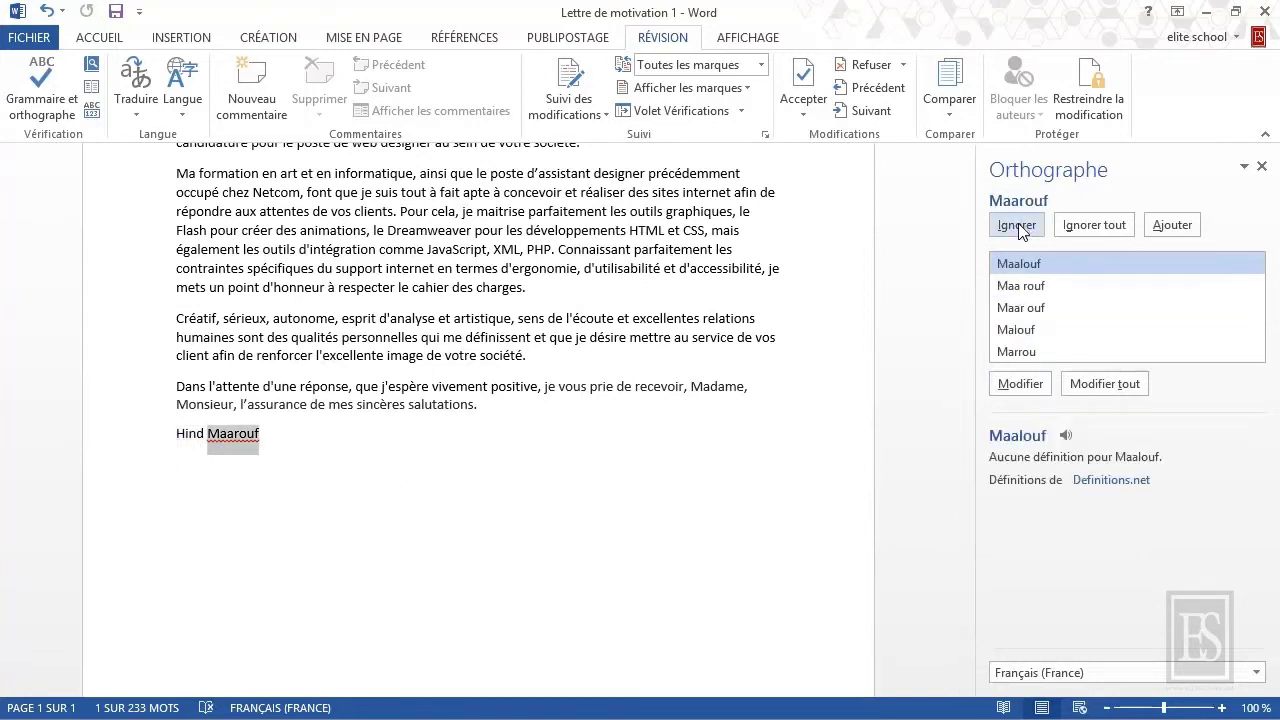
left_click(1018, 226)
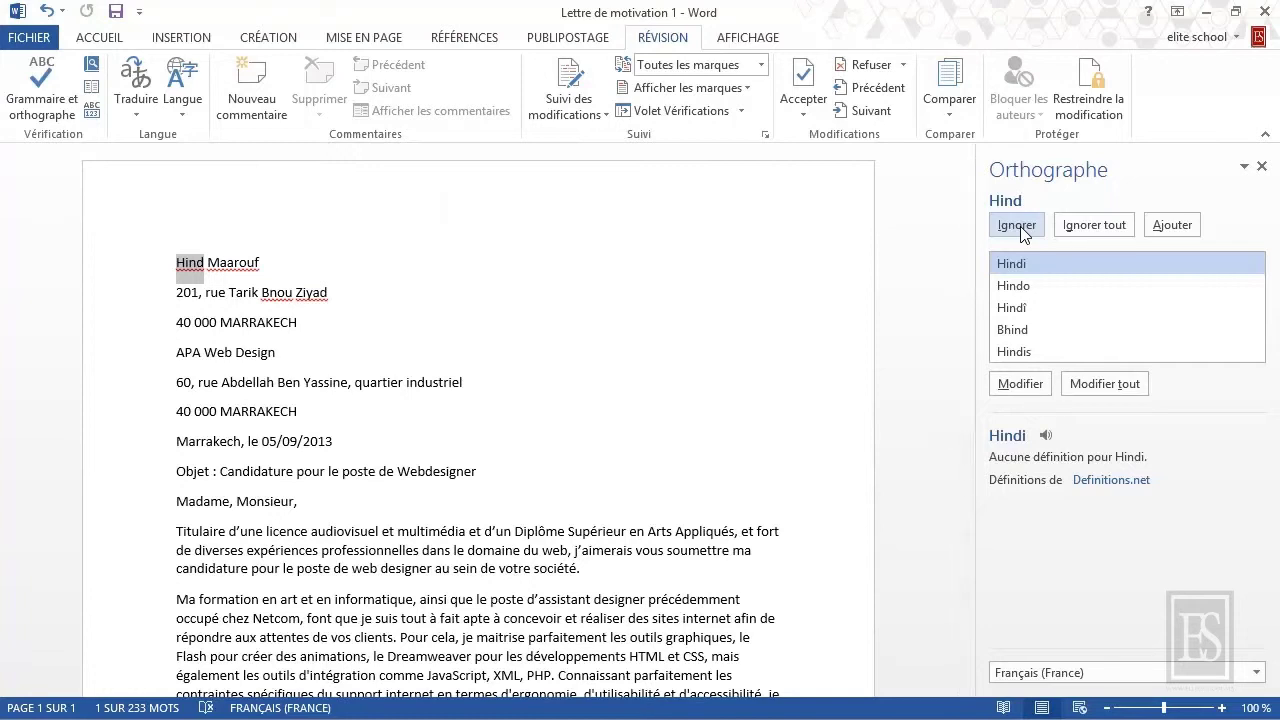
left_click(1017, 225)
left_click(1017, 225)
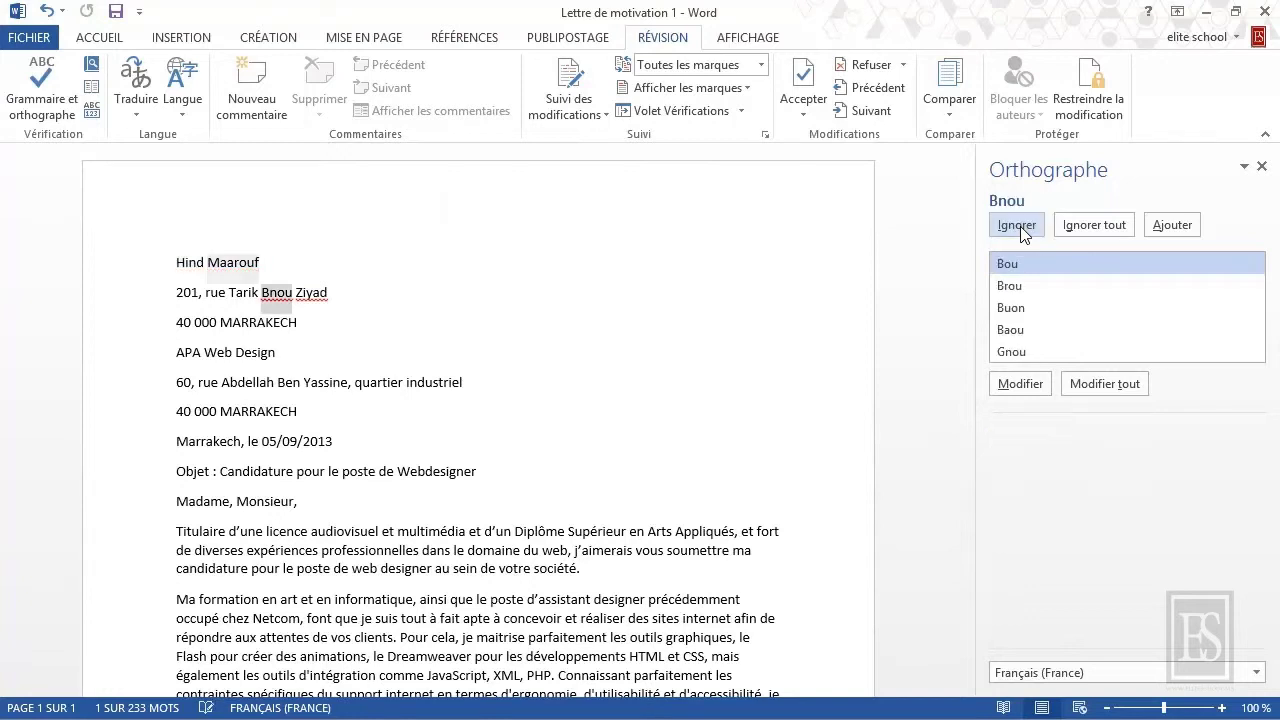
left_click(1017, 225)
left_click(1020, 228)
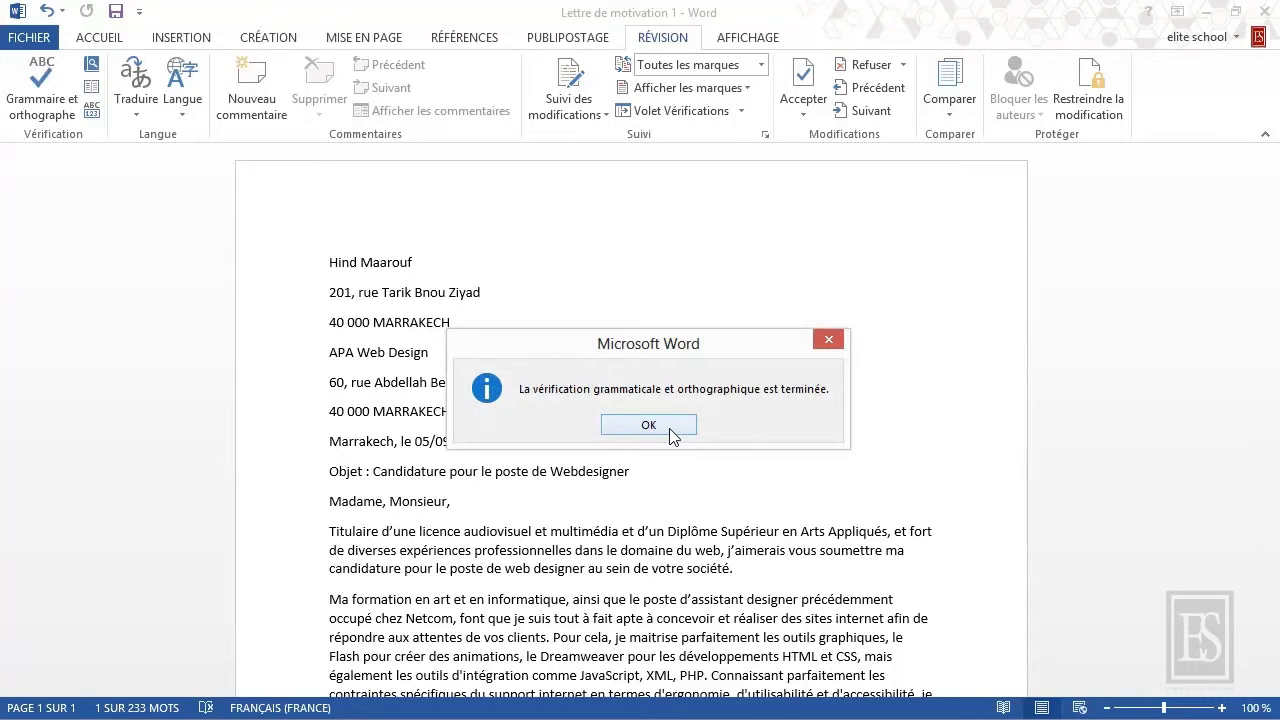
Step: Close the 'vérification terminée' message and scroll through the corrected letter
left_click(670, 432)
scroll(671, 429, "down", 5)
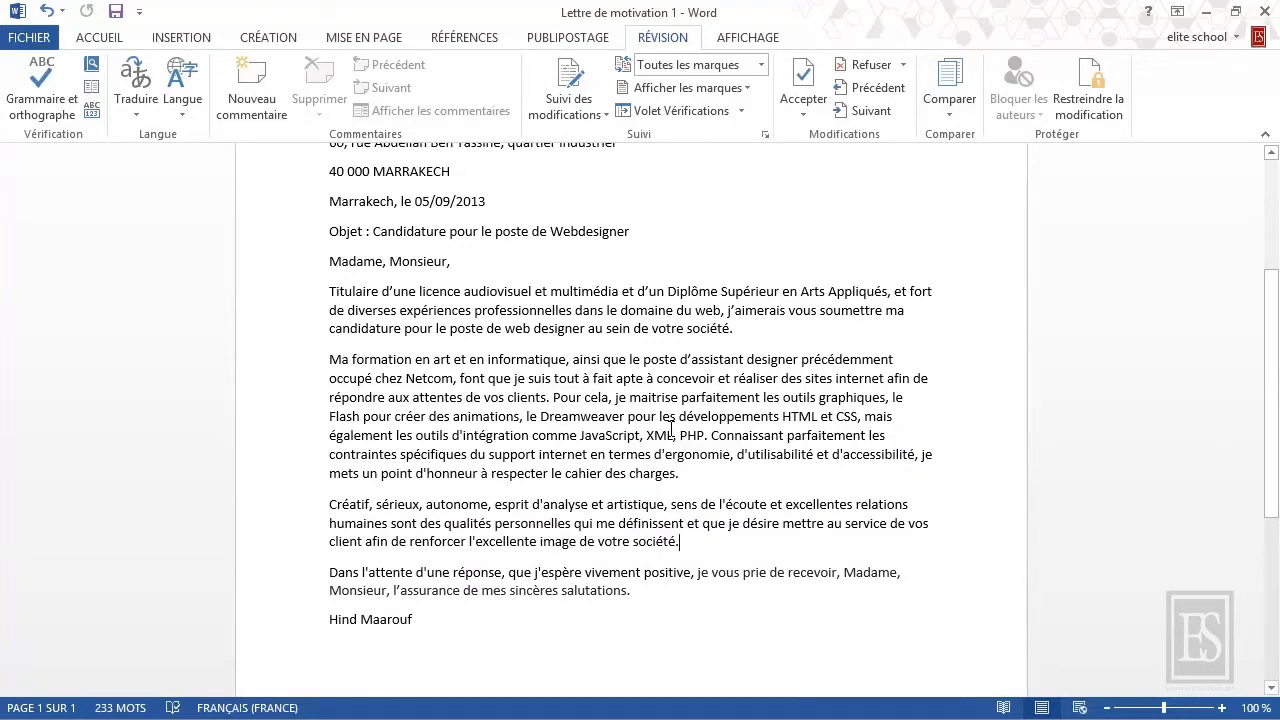
scroll(670, 429, "up", 4)
scroll(671, 429, "up", 1)
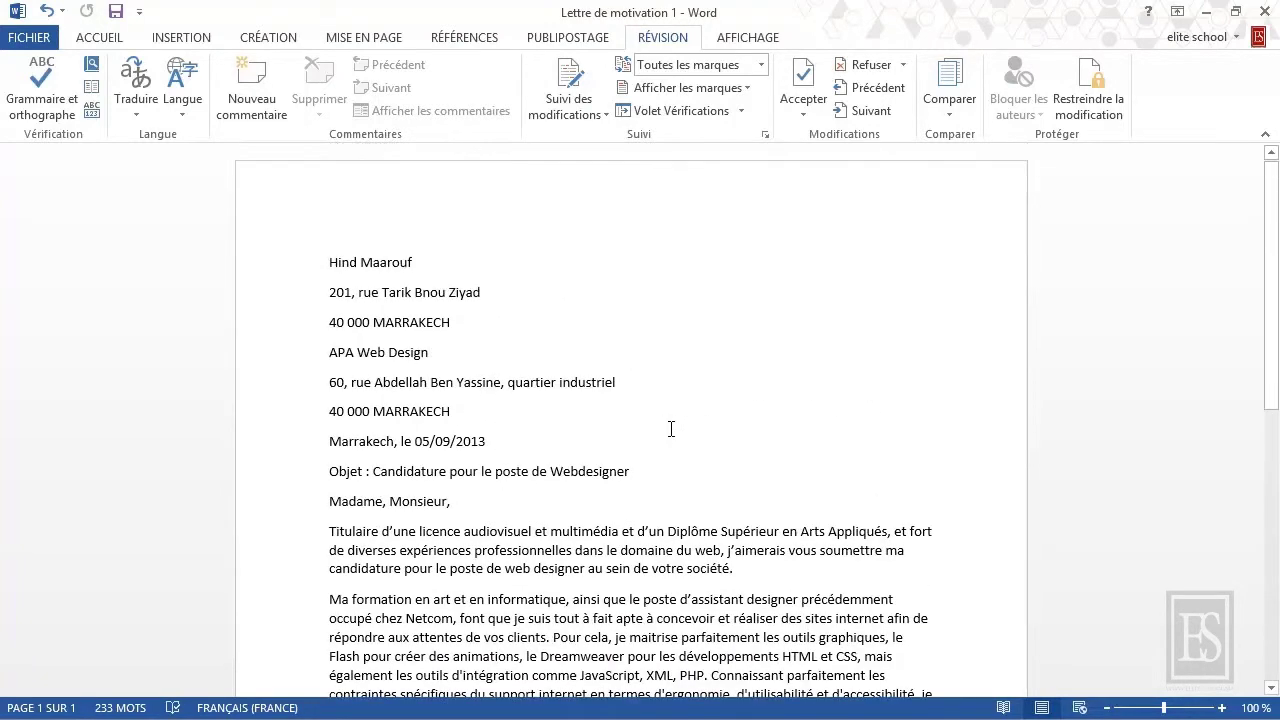